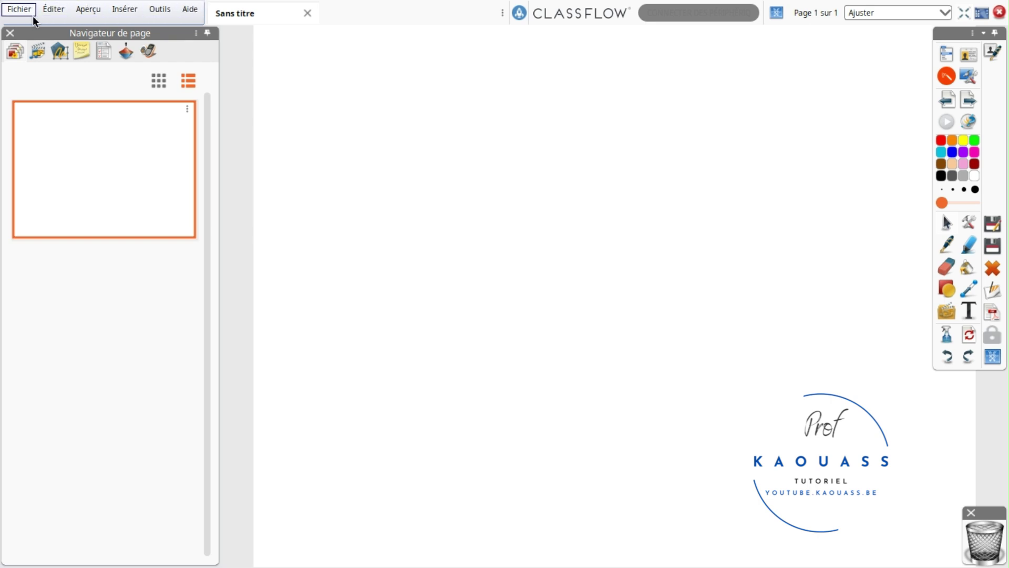
# Examine the available file, editing, view, insertion, tool and help commands.
pyautogui.click(21, 9)
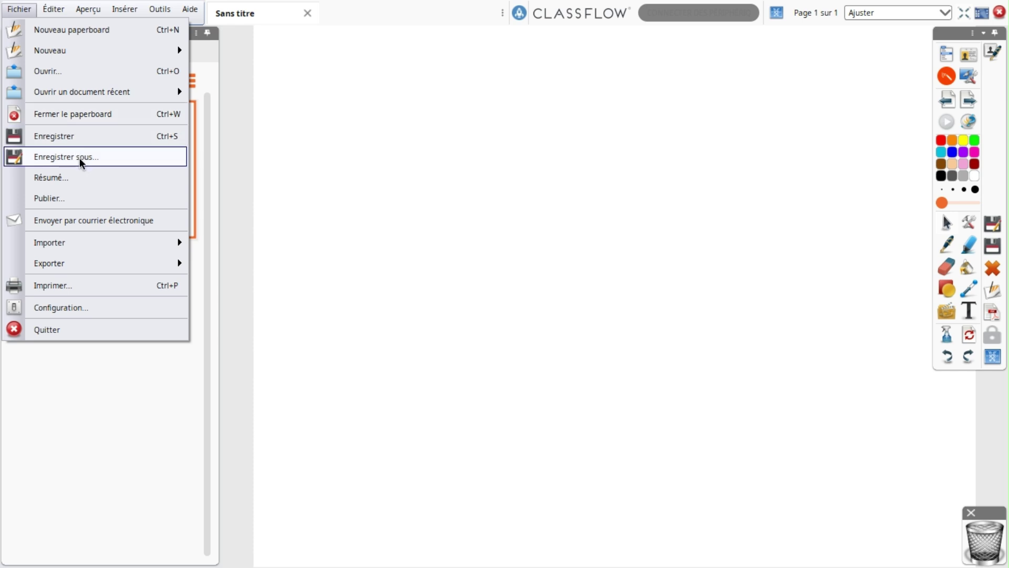
pyautogui.moveTo(89, 240)
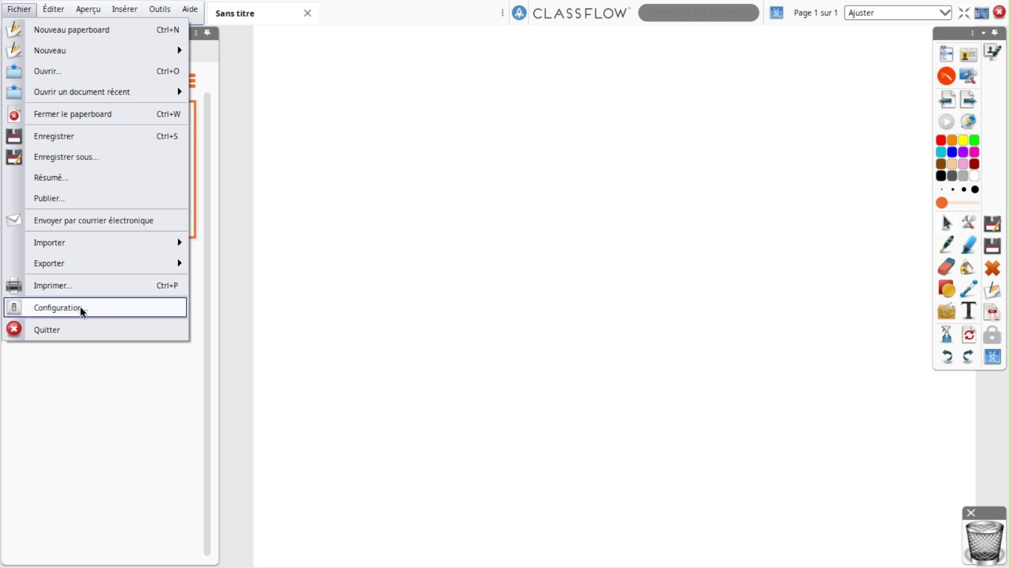
pyautogui.moveTo(54, 10)
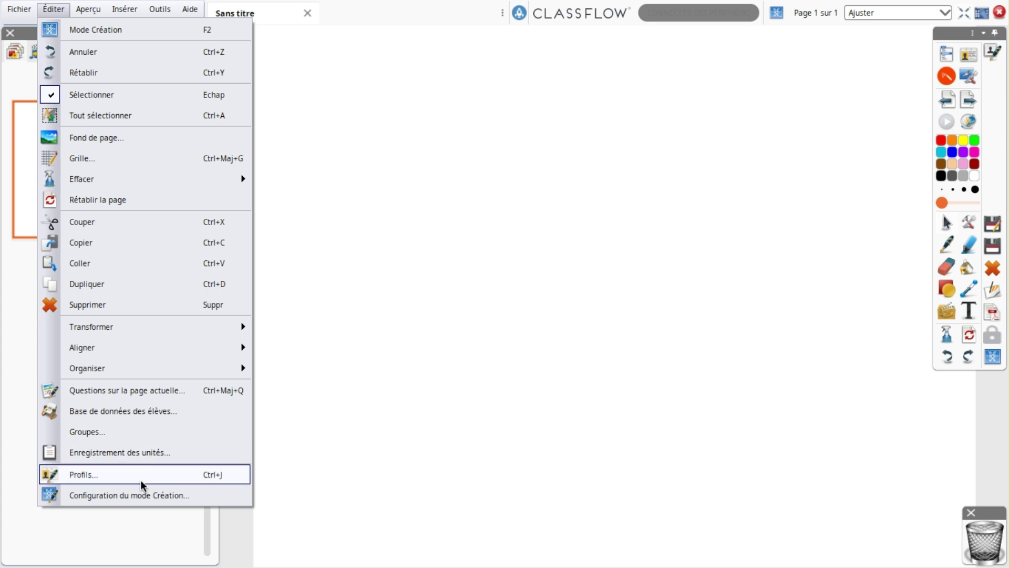
pyautogui.moveTo(155, 179)
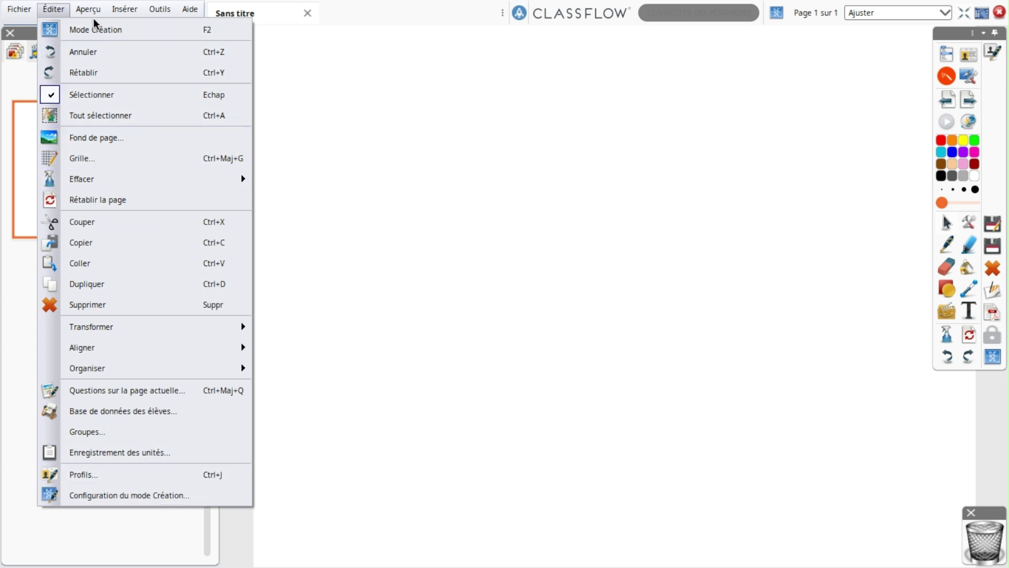
pyautogui.moveTo(90, 16)
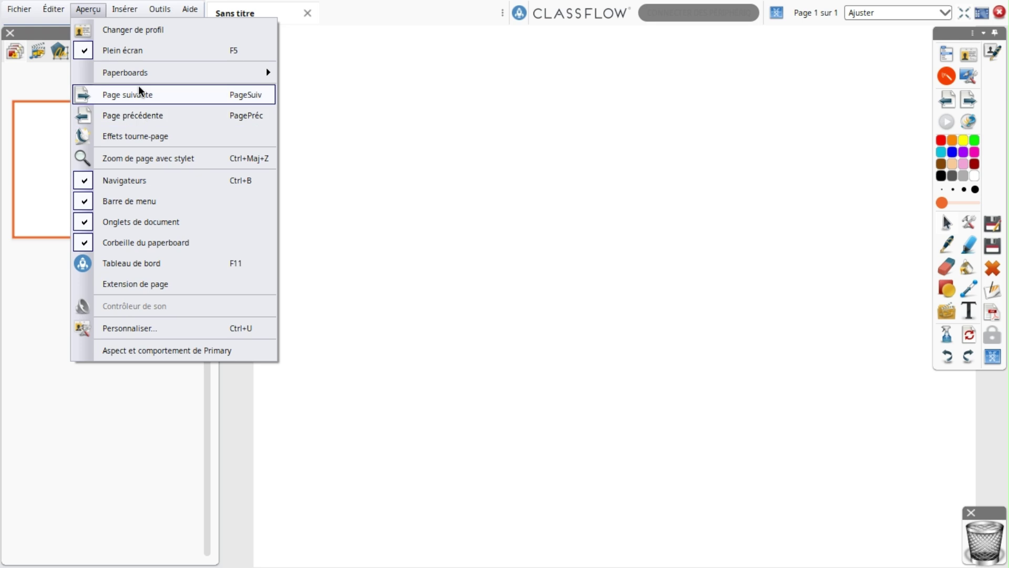
pyautogui.moveTo(127, 9)
pyautogui.moveTo(140, 93)
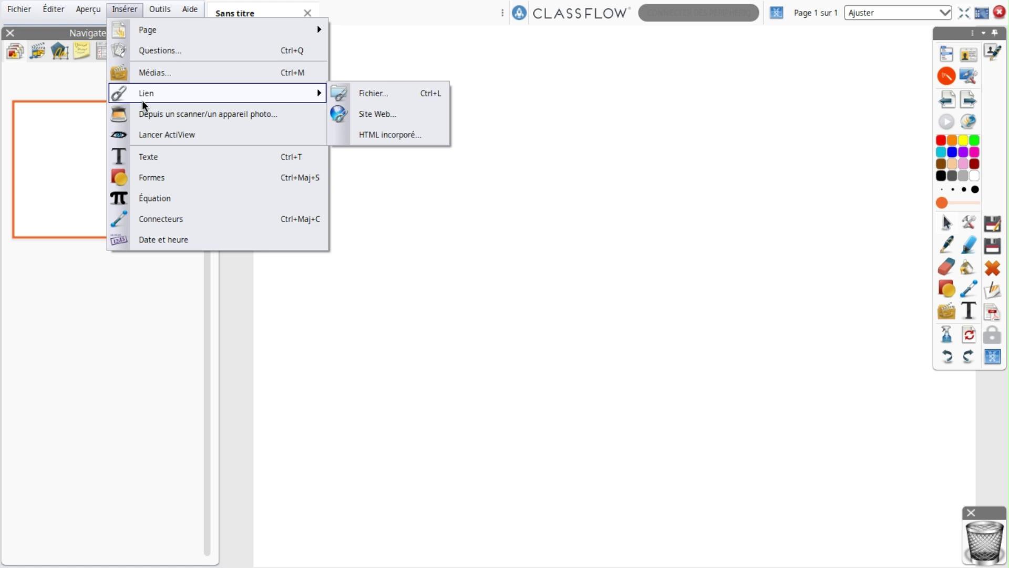
pyautogui.moveTo(158, 16)
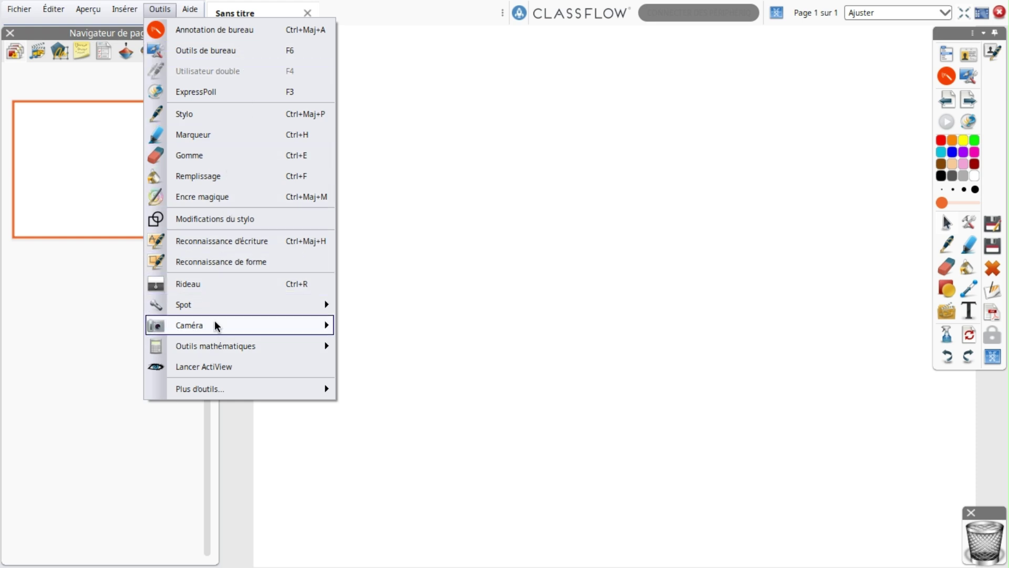
pyautogui.moveTo(193, 11)
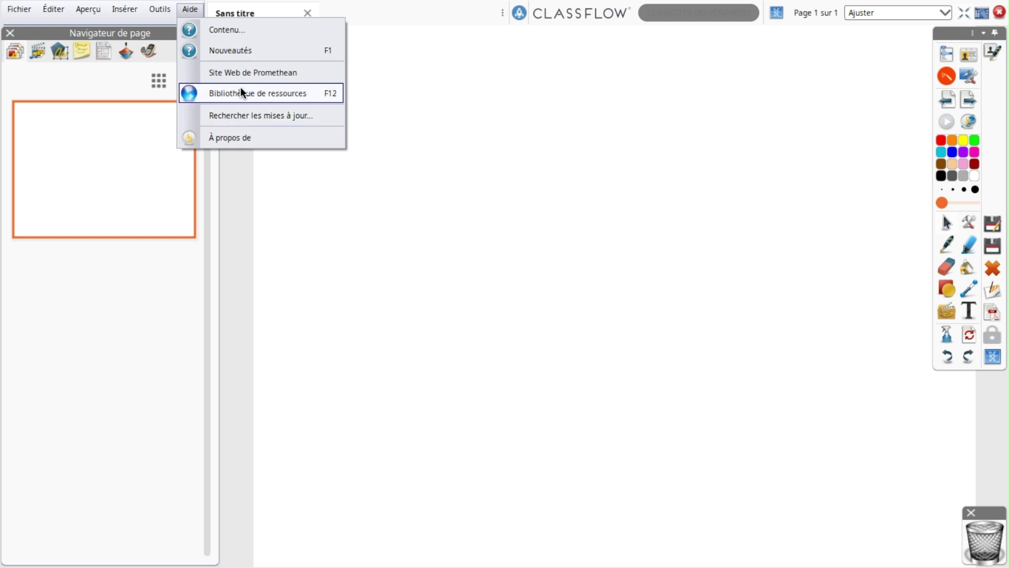
pyautogui.click(250, 14)
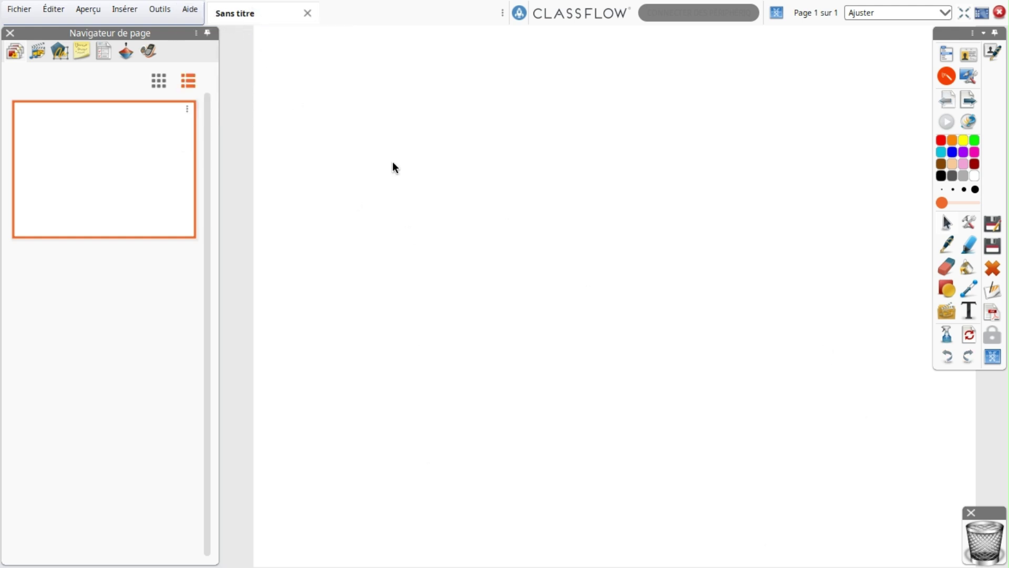
# Handwrite a black number 1 in the middle of the blank page with the pen.
pyautogui.click(946, 245)
pyautogui.moveTo(523, 316)
pyautogui.mouseDown()
pyautogui.moveTo(594, 236)
pyautogui.moveTo(572, 342)
pyautogui.moveTo(596, 347)
pyautogui.mouseUp()
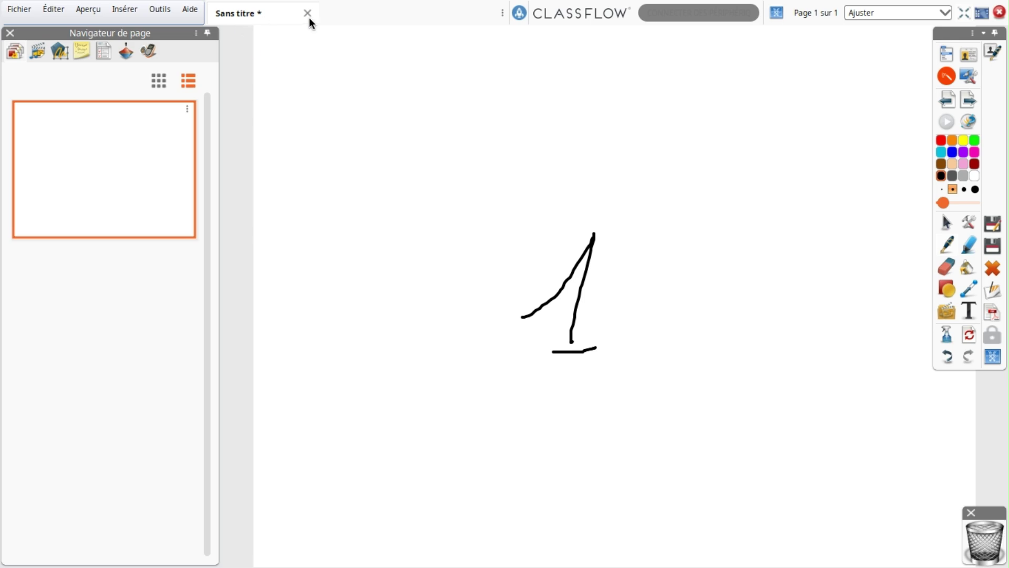
# Open and close the dashboard, and switch Mode Création on and back off.
pyautogui.click(520, 18)
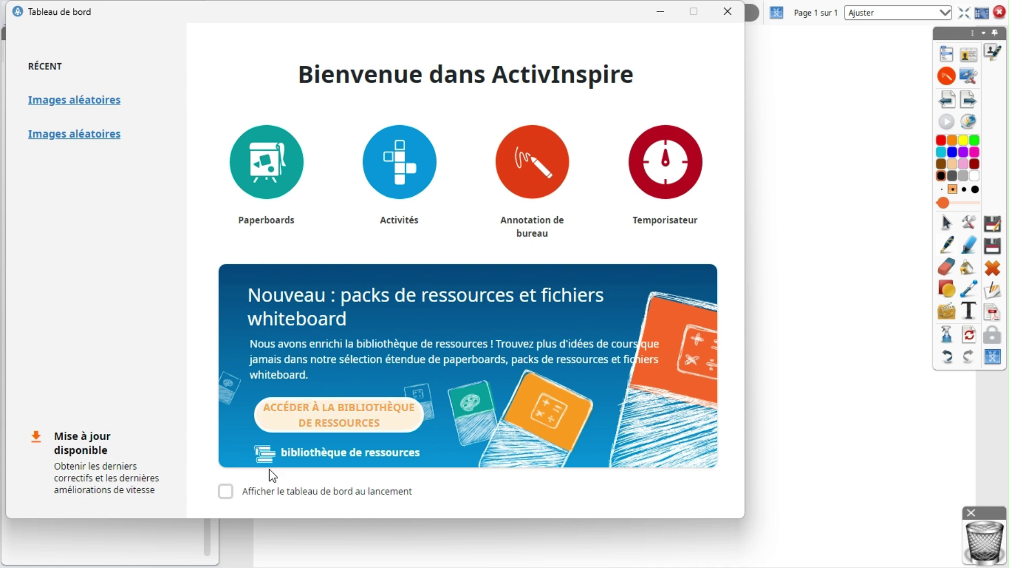
pyautogui.click(727, 12)
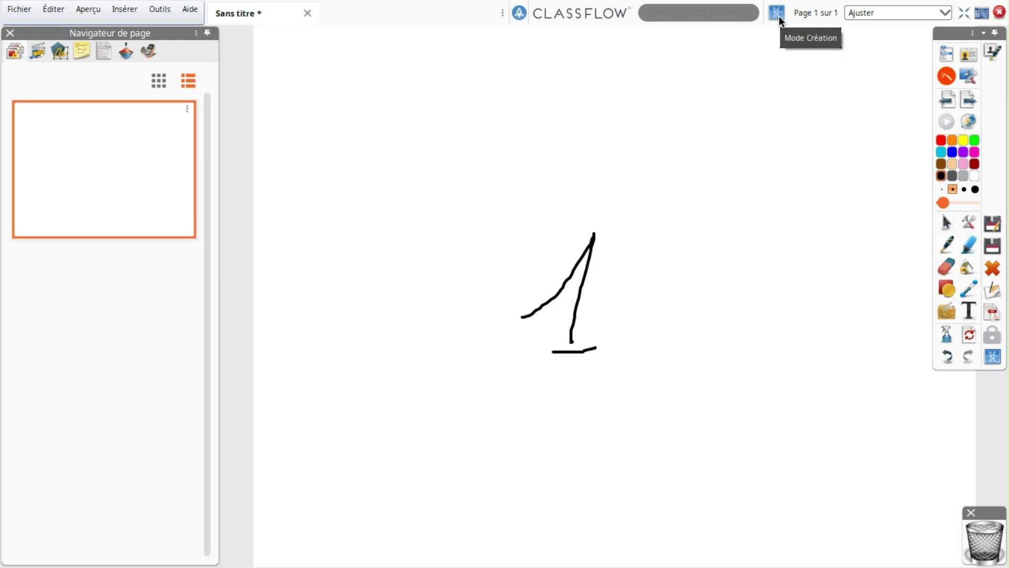
pyautogui.click(777, 13)
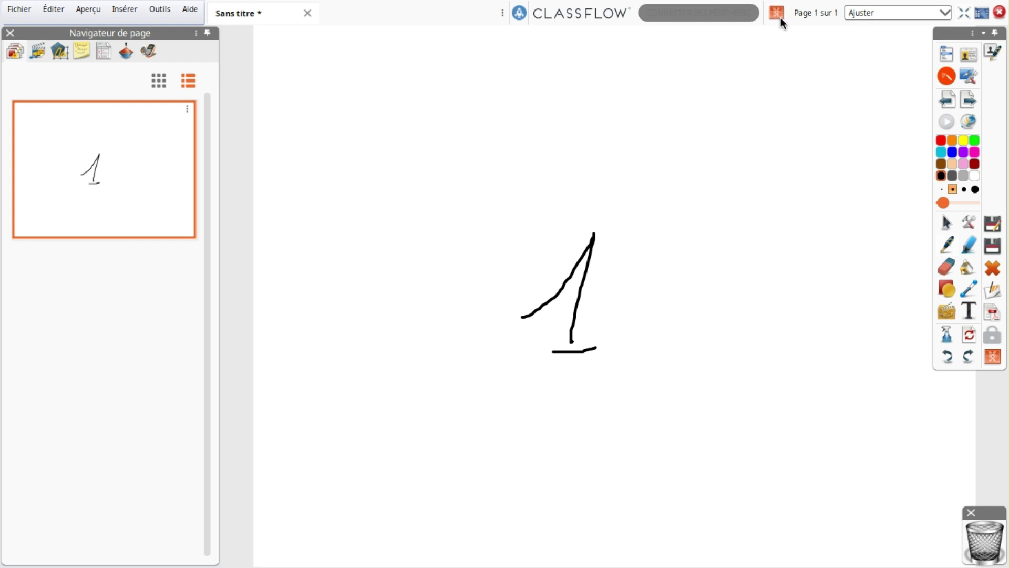
pyautogui.click(778, 14)
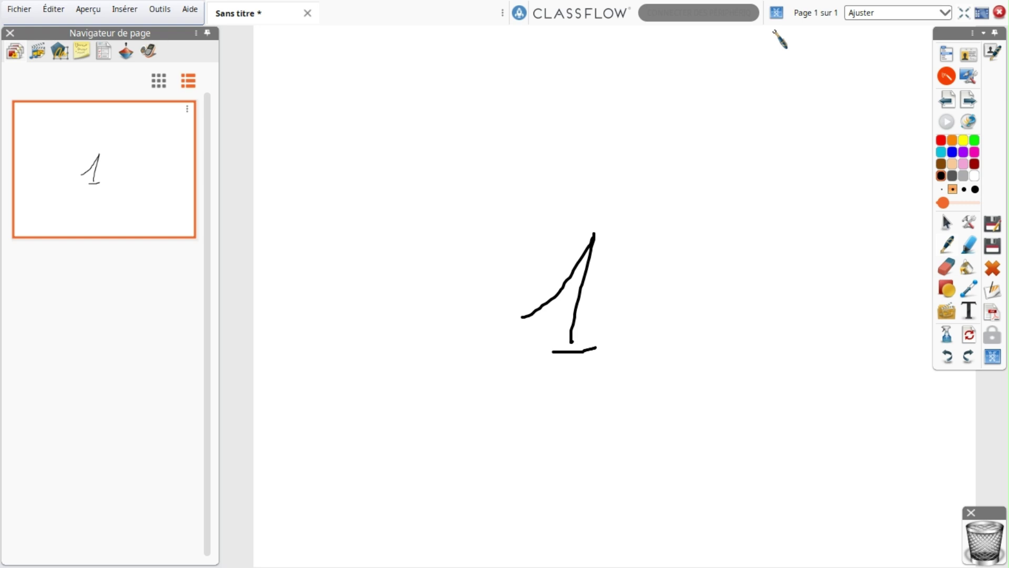
# Try the page zoom at 25% and Ajuster sur la hauteur, and set it back to Ajuster.
pyautogui.click(945, 13)
pyautogui.click(862, 55)
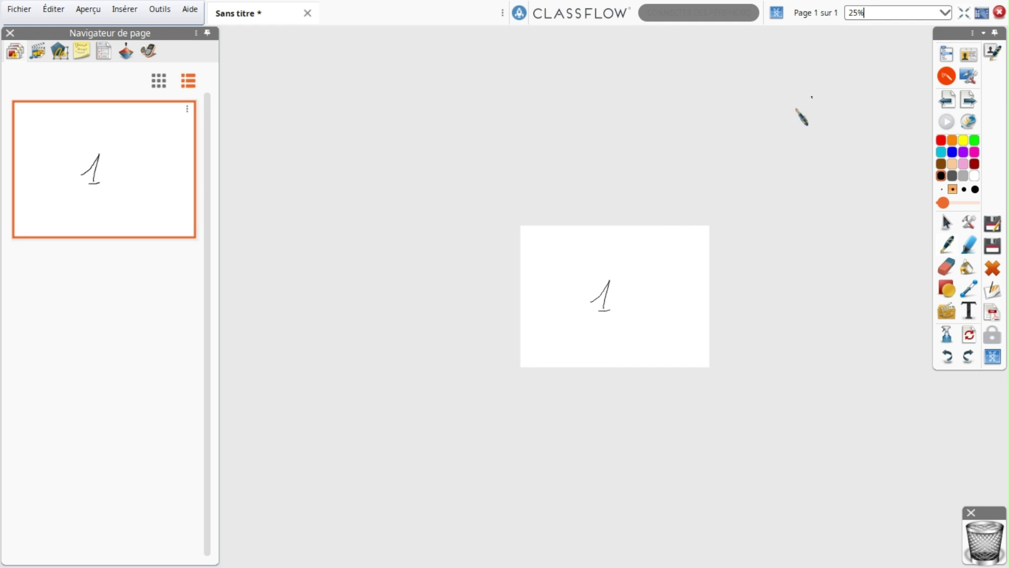
pyautogui.click(945, 12)
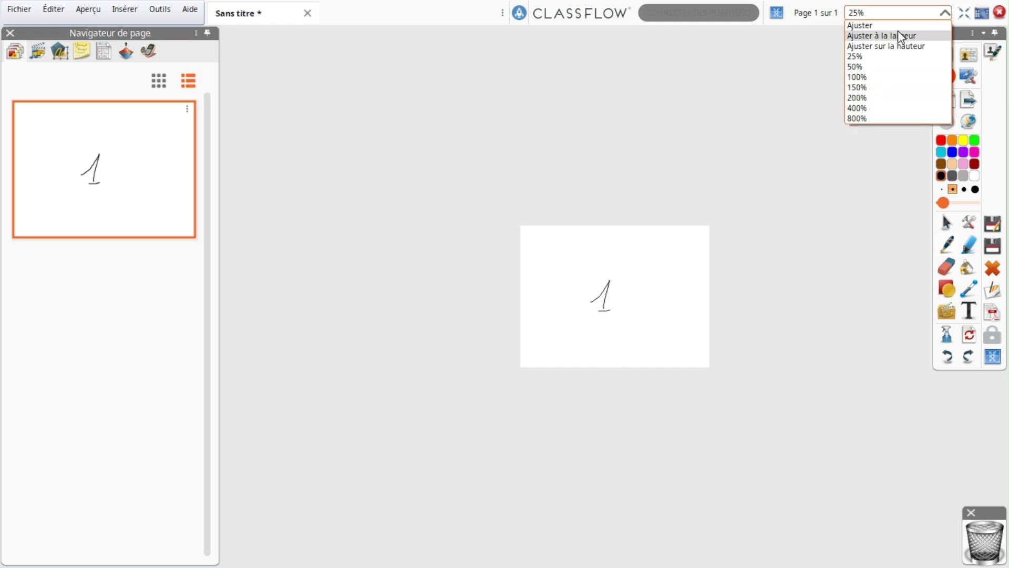
pyautogui.click(900, 36)
pyautogui.click(945, 16)
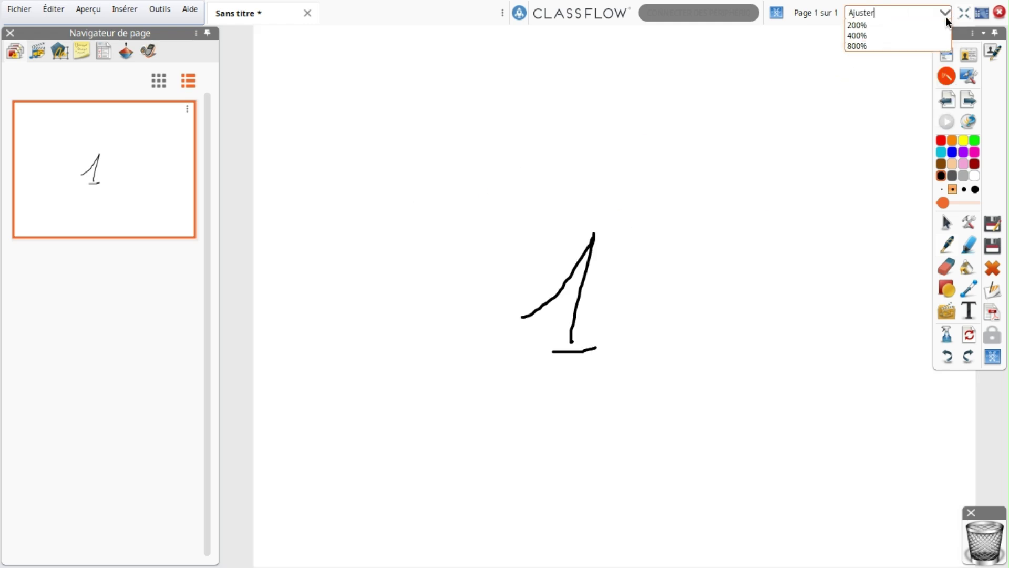
pyautogui.click(902, 47)
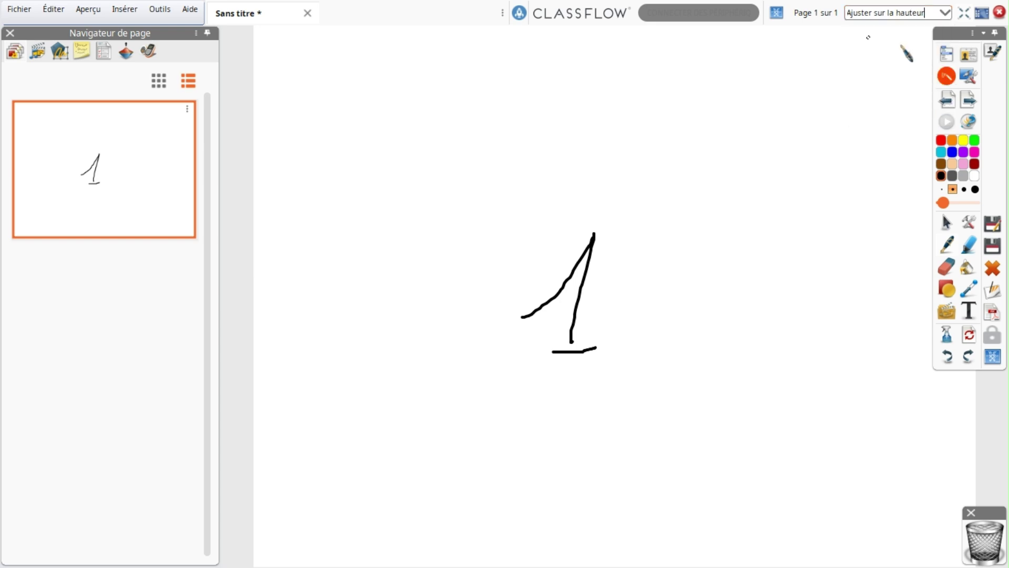
pyautogui.click(945, 13)
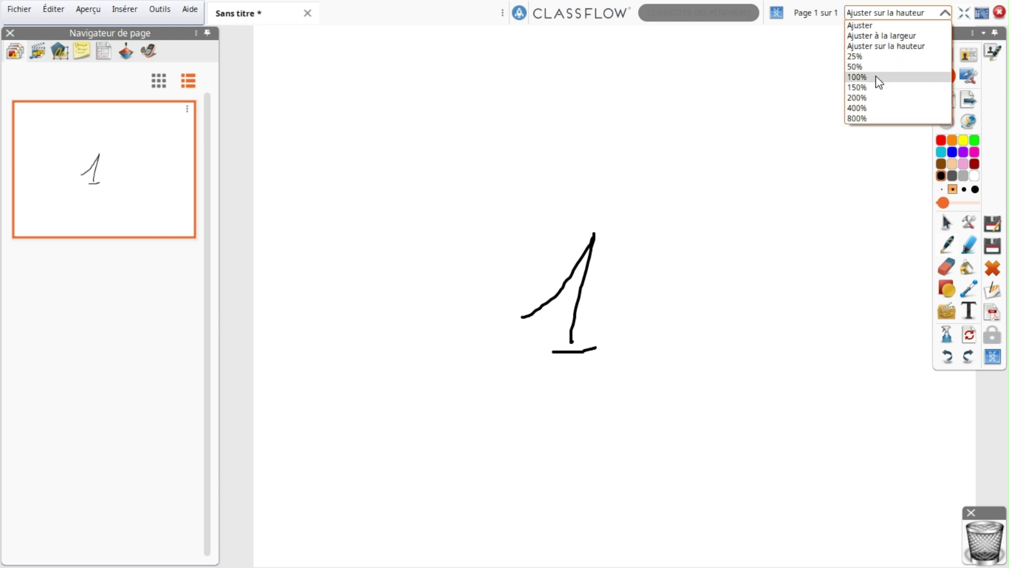
pyautogui.click(884, 26)
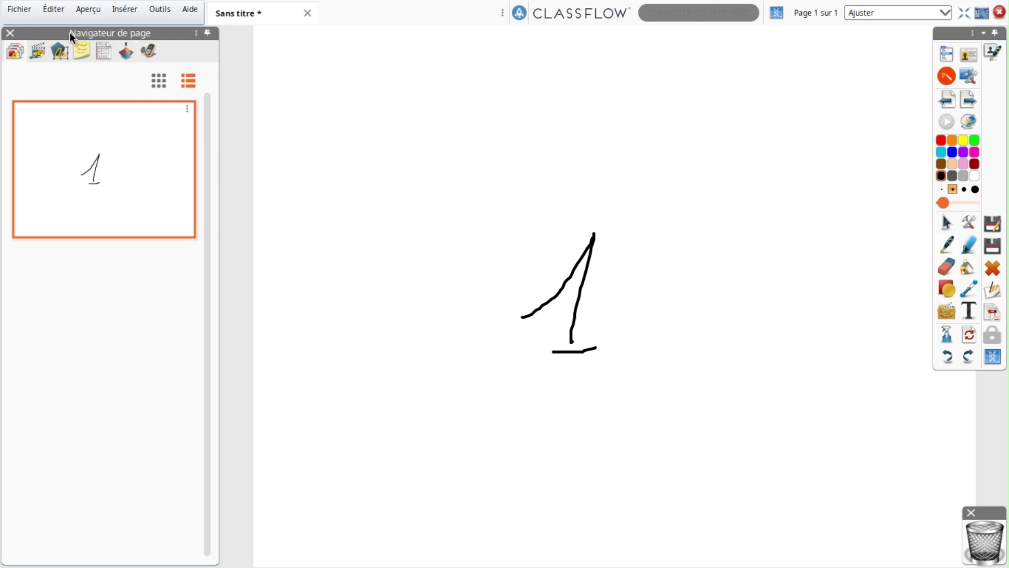
# Unpin the page browser so that it hides automatically, reveal it and pin it again.
pyautogui.moveTo(121, 45); pyautogui.dragTo(212, 36)
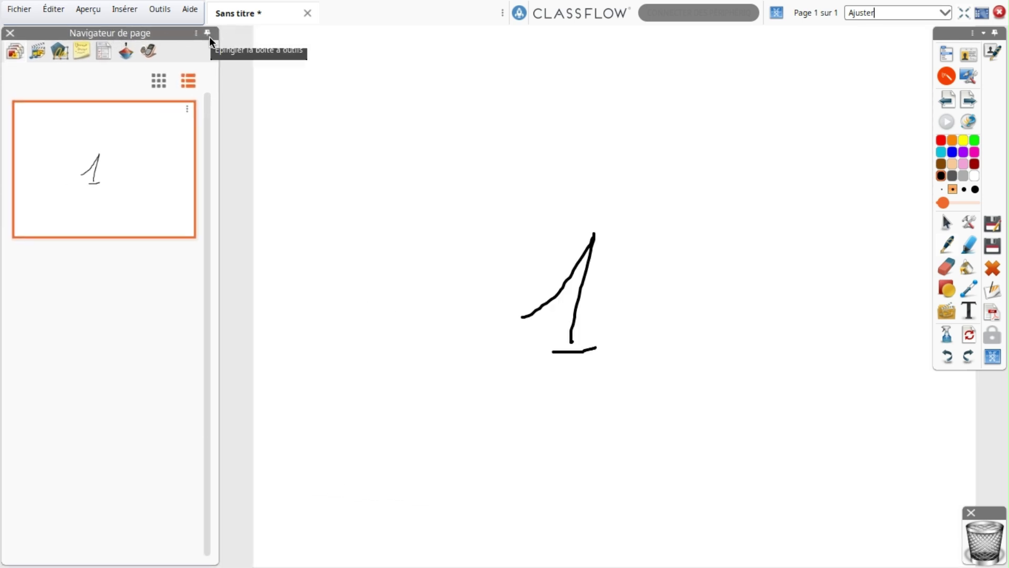
pyautogui.click(209, 36)
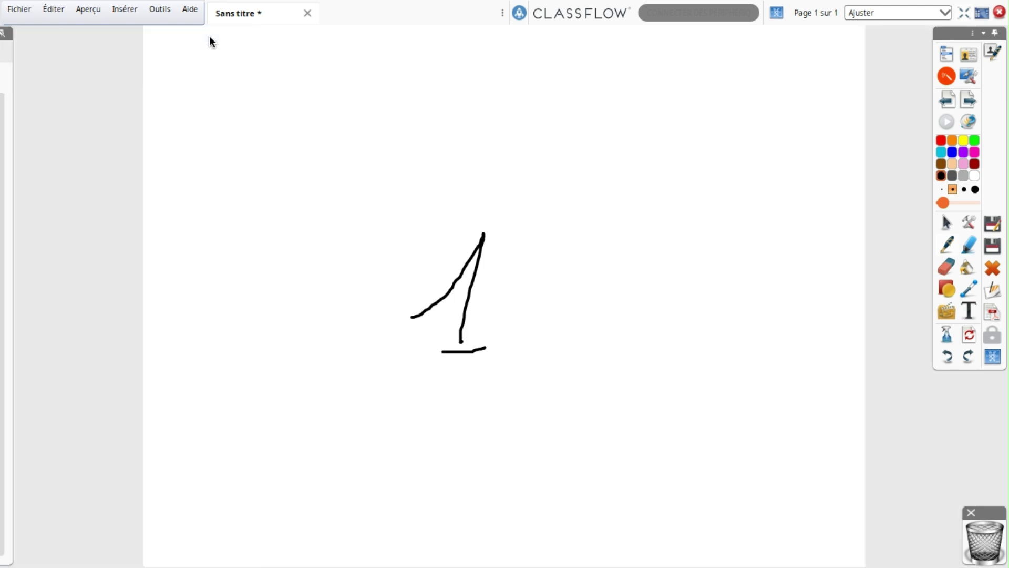
pyautogui.moveTo(92, 144)
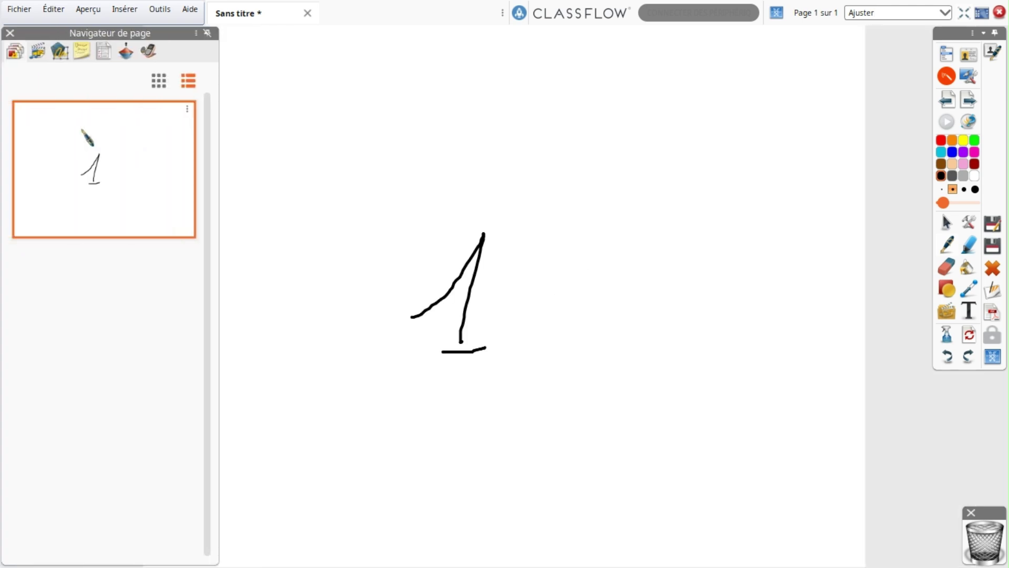
pyautogui.click(207, 34)
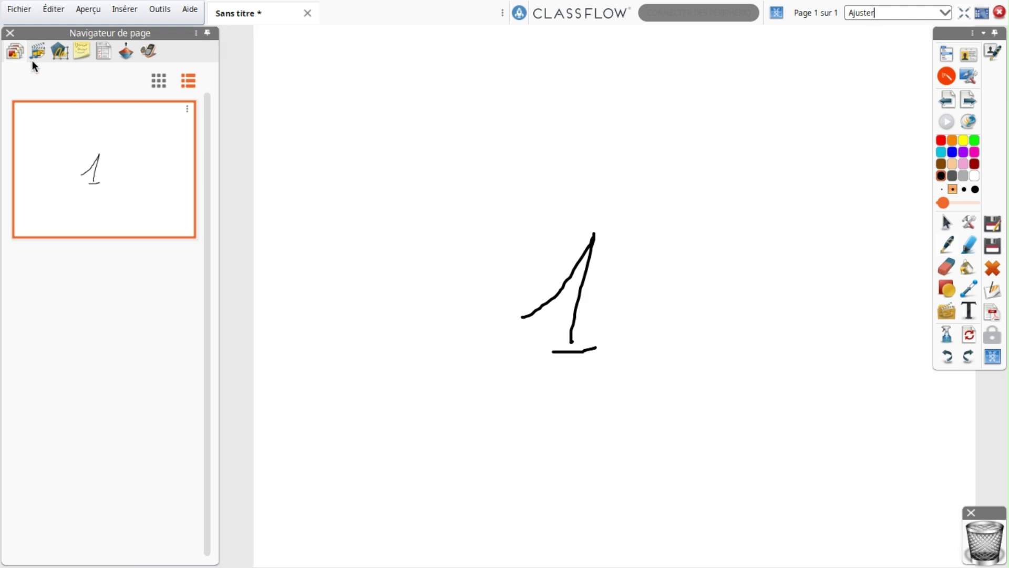
# Close the page browser and restore it through the Navigateurs display option.
pyautogui.click(10, 34)
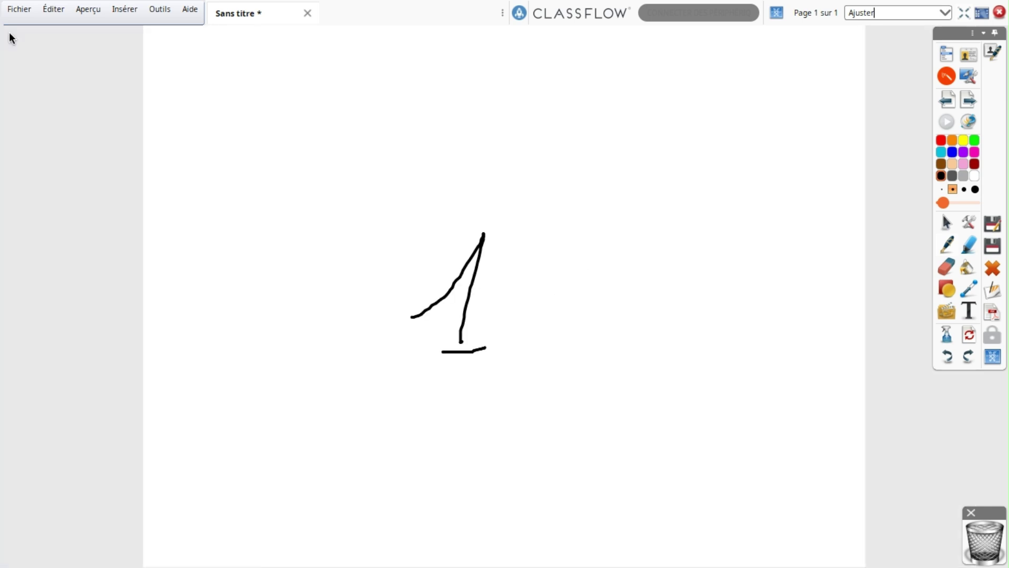
pyautogui.click(89, 15)
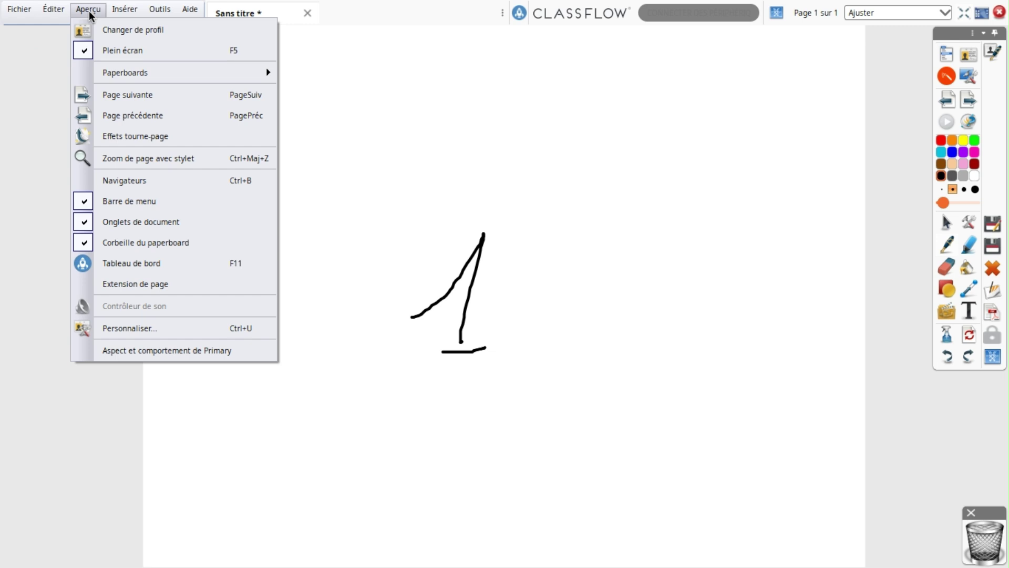
pyautogui.click(86, 178)
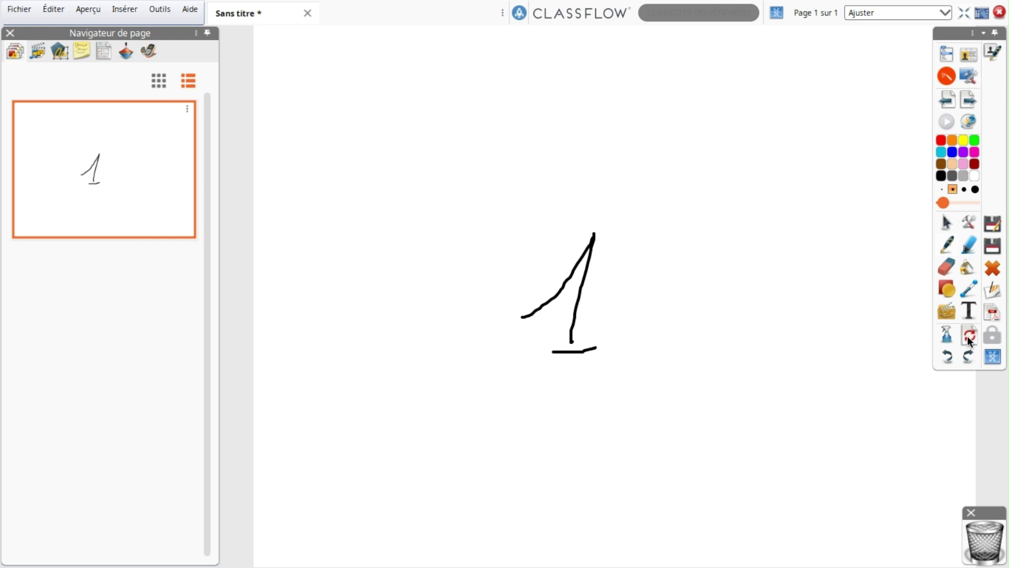
# Dock the main toolbox with the Ancrer en bas option.
pyautogui.click(972, 32)
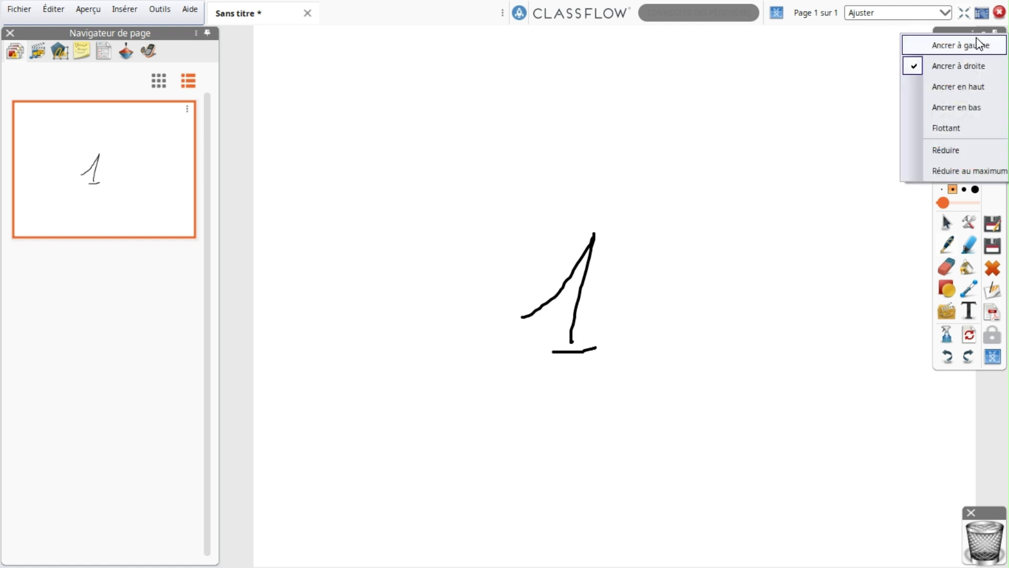
pyautogui.click(965, 109)
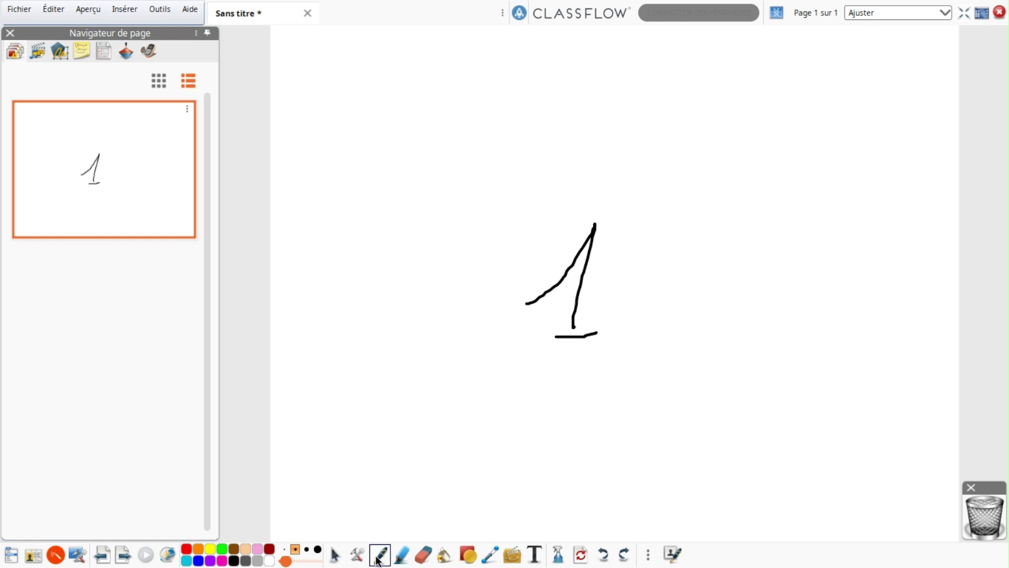
# Erase part of the handwritten 1 with the eraser and undo the erasure.
pyautogui.click(424, 555)
pyautogui.moveTo(572, 316)
pyautogui.mouseDown()
pyautogui.moveTo(577, 333)
pyautogui.moveTo(577, 289)
pyautogui.moveTo(532, 313)
pyautogui.mouseUp()
pyautogui.click(603, 554)
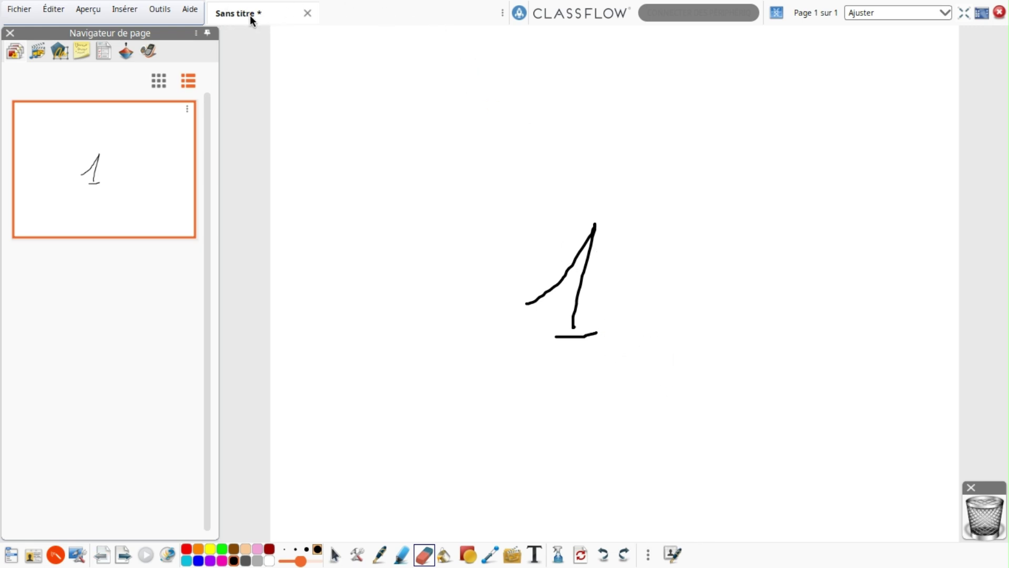
# Create a new blank paperboard alongside the one containing the handwritten 1.
pyautogui.click(25, 8)
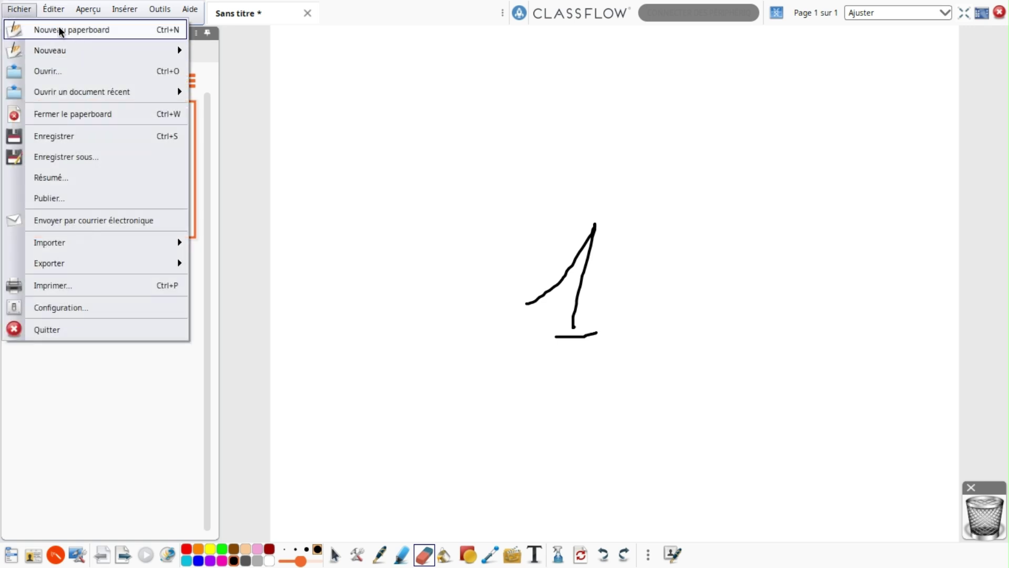
pyautogui.click(77, 30)
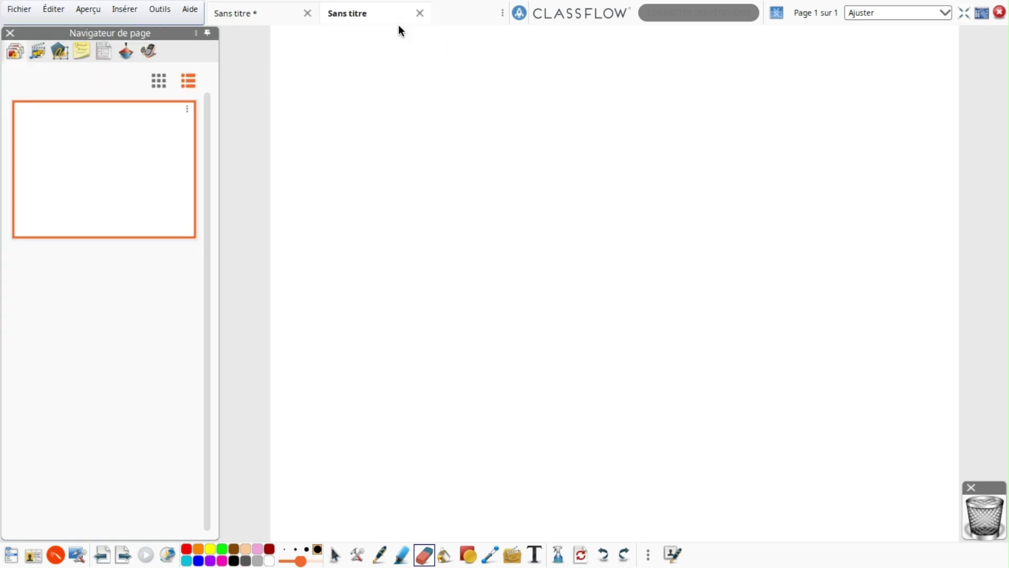
# Switch to the first paperboard and back to the new one, and show the list of open paperboards.
pyautogui.click(255, 12)
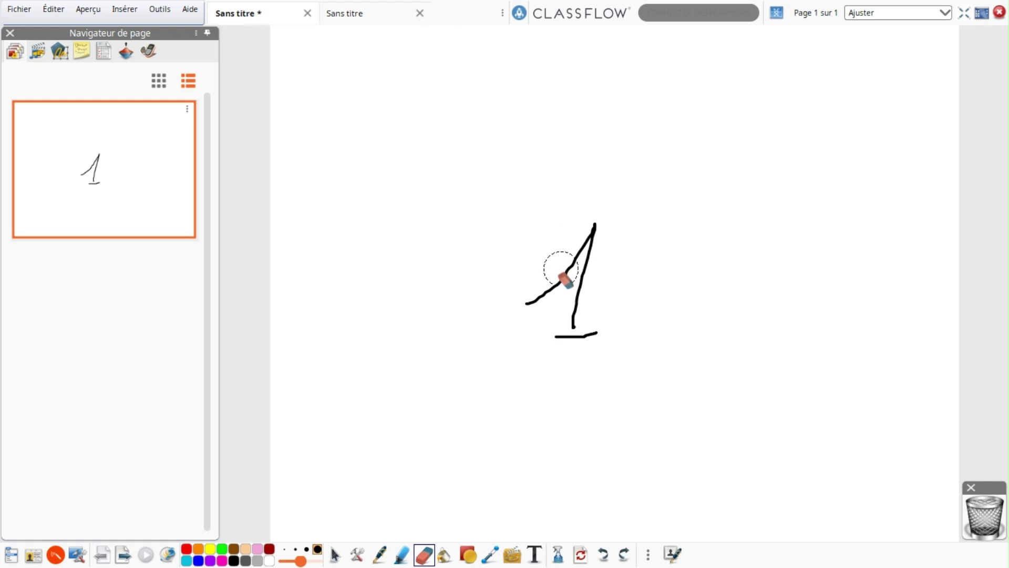
pyautogui.click(351, 7)
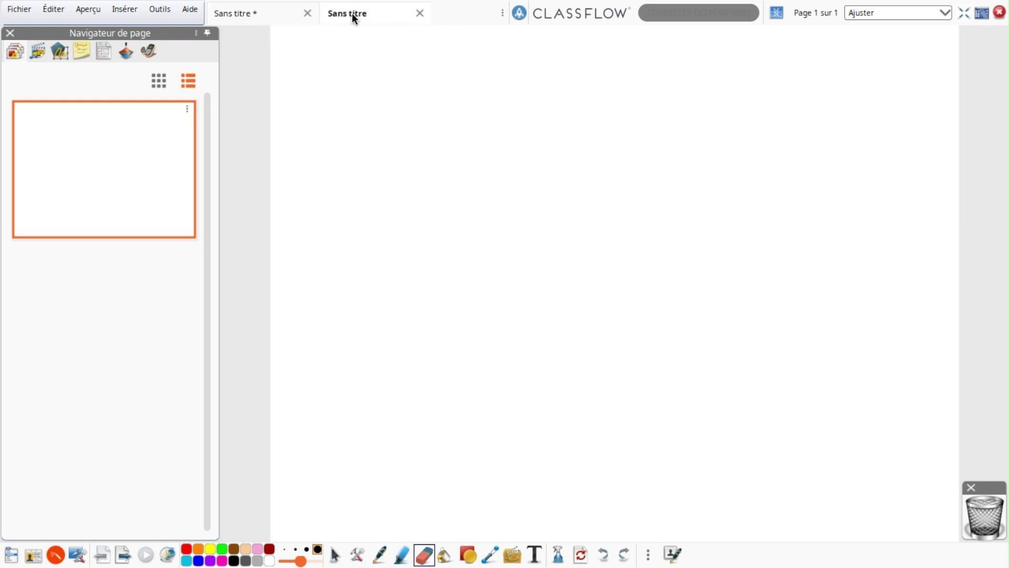
pyautogui.click(502, 16)
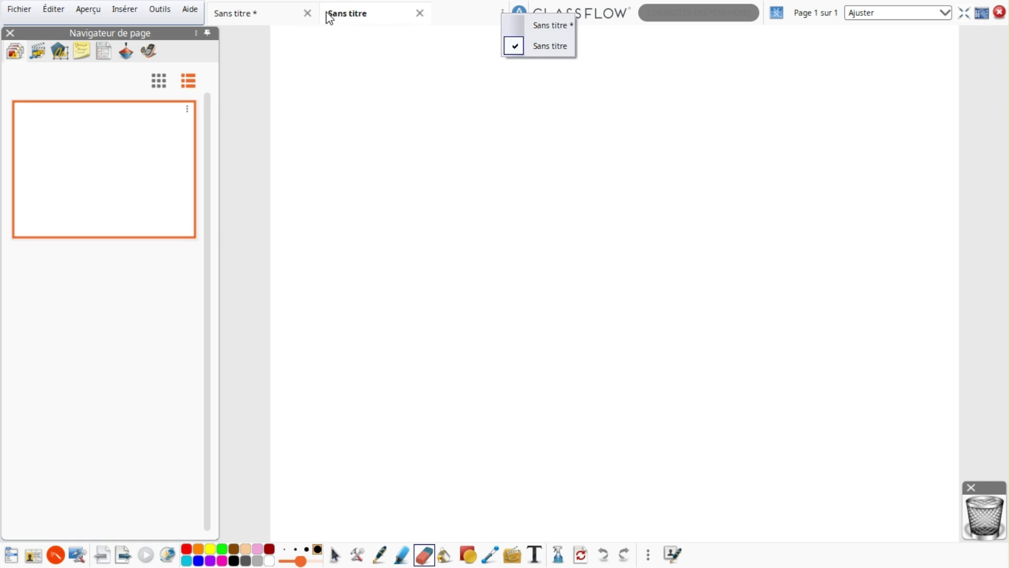
# Use the list of open paperboards to view the one with the handwritten 1 and return to the blank one.
pyautogui.click(542, 26)
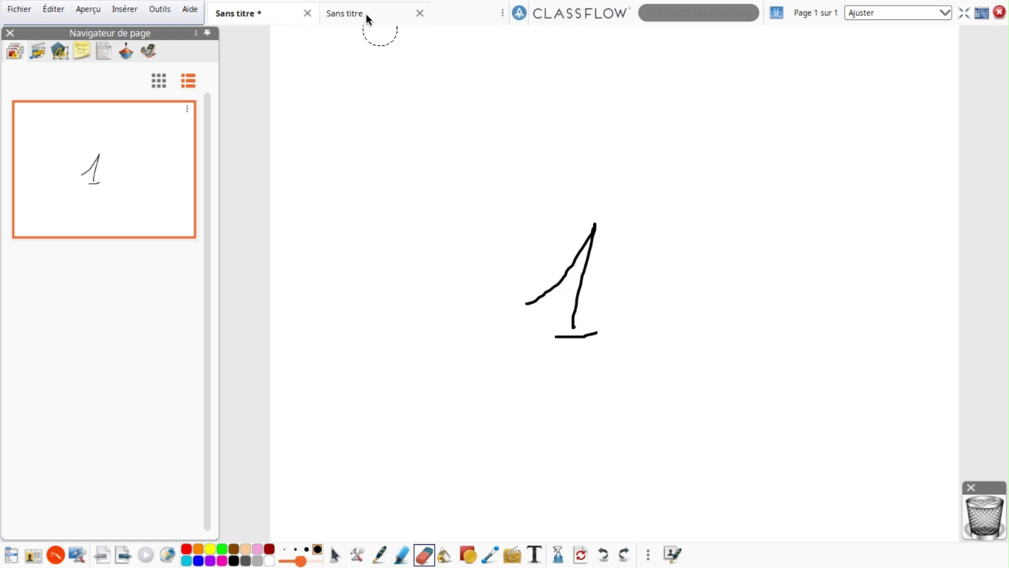
pyautogui.click(505, 13)
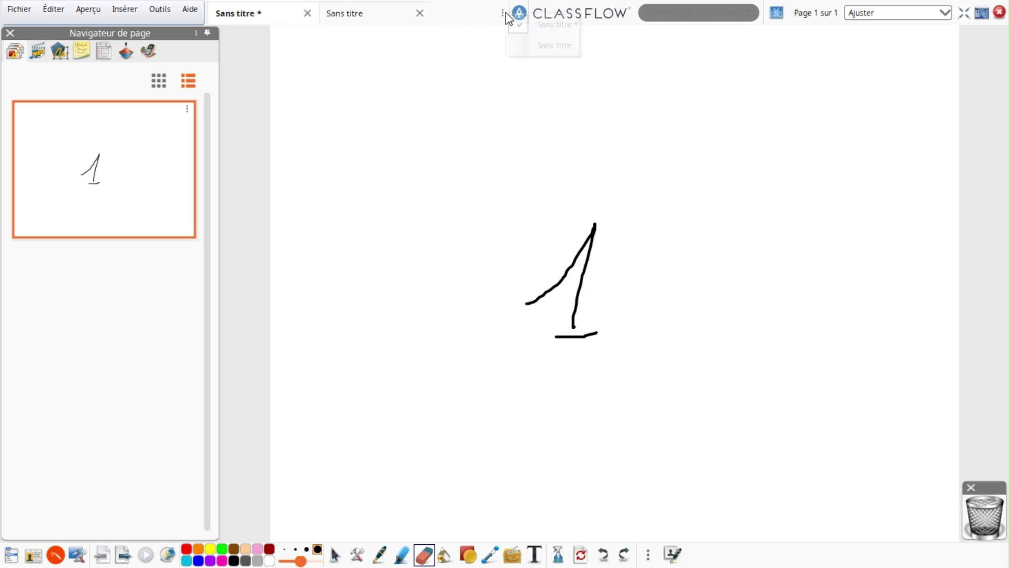
pyautogui.click(531, 42)
# Handwrite a large blue 2 with the pen in the middle of the blank paperboard.
pyautogui.click(379, 554)
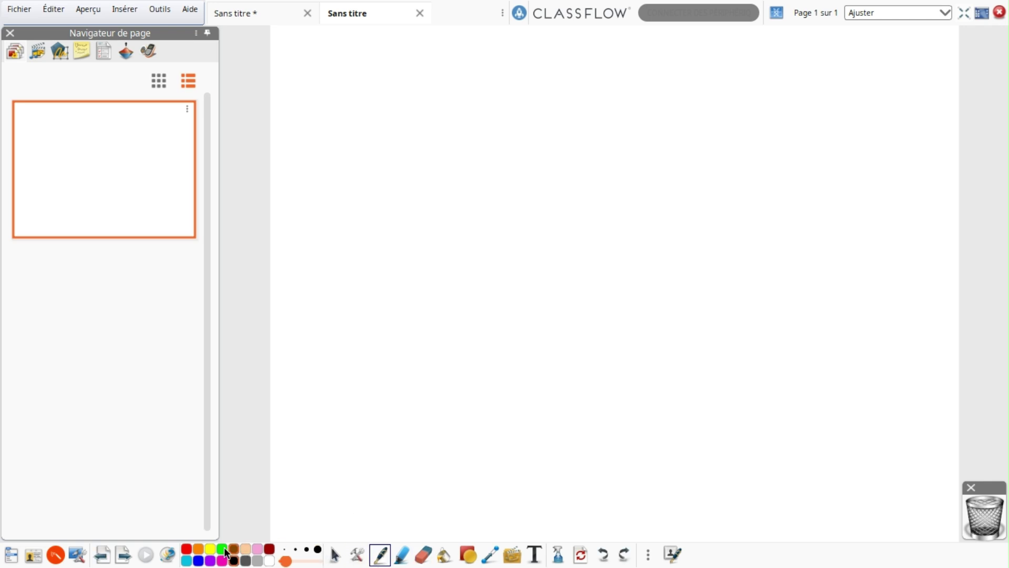
pyautogui.click(200, 559)
pyautogui.moveTo(598, 179)
pyautogui.mouseDown()
pyautogui.moveTo(623, 203)
pyautogui.moveTo(532, 352)
pyautogui.moveTo(651, 328)
pyautogui.mouseUp()
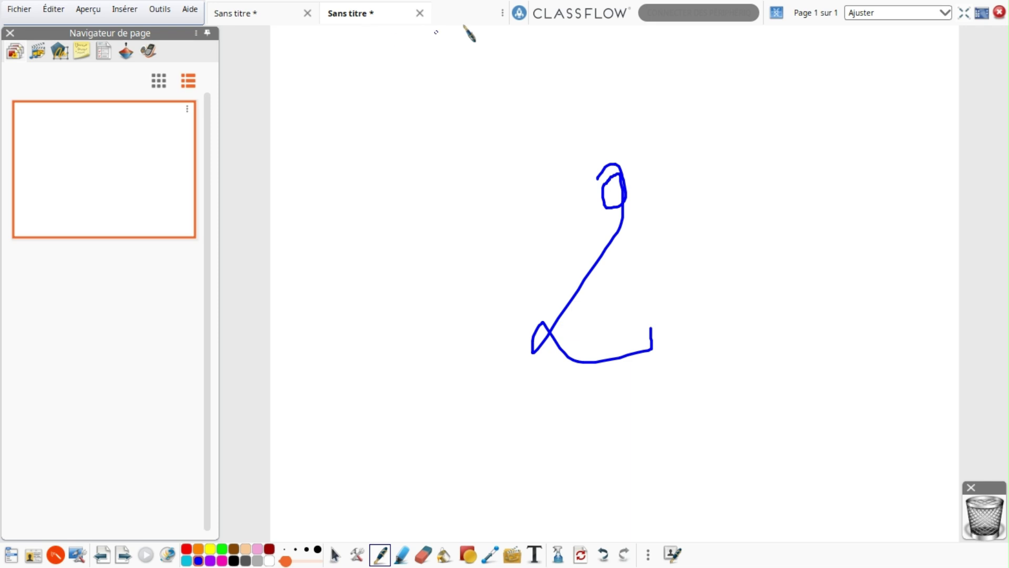
# Alternate between the two open paperboards, ending on the one with the handwritten 1.
pyautogui.click(504, 15)
pyautogui.click(515, 21)
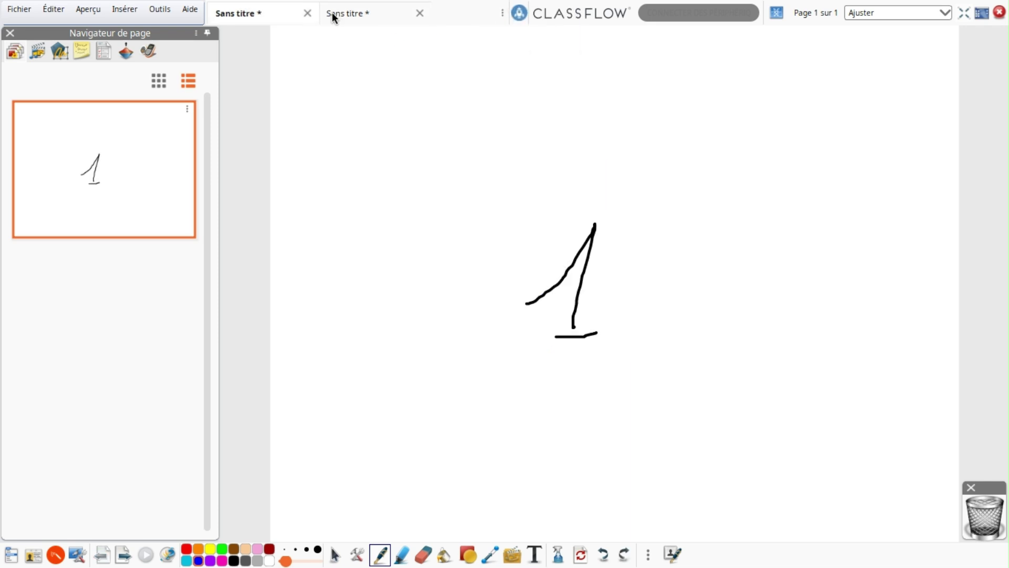
pyautogui.click(349, 13)
pyautogui.click(235, 13)
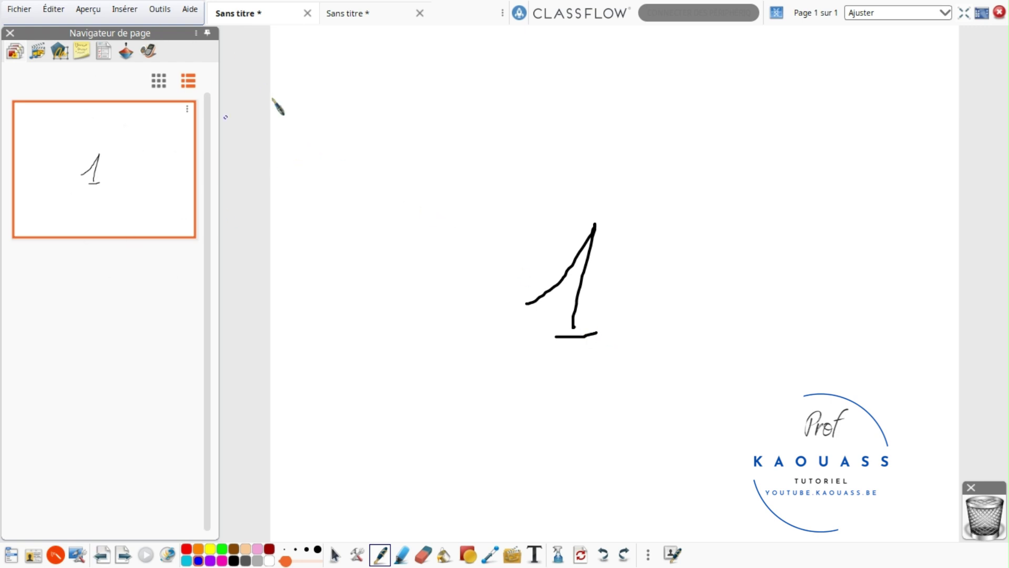
# Add a second page with a handwritten blue 2 to the paperboard containing the 1, and add a third page after it.
pyautogui.click(123, 555)
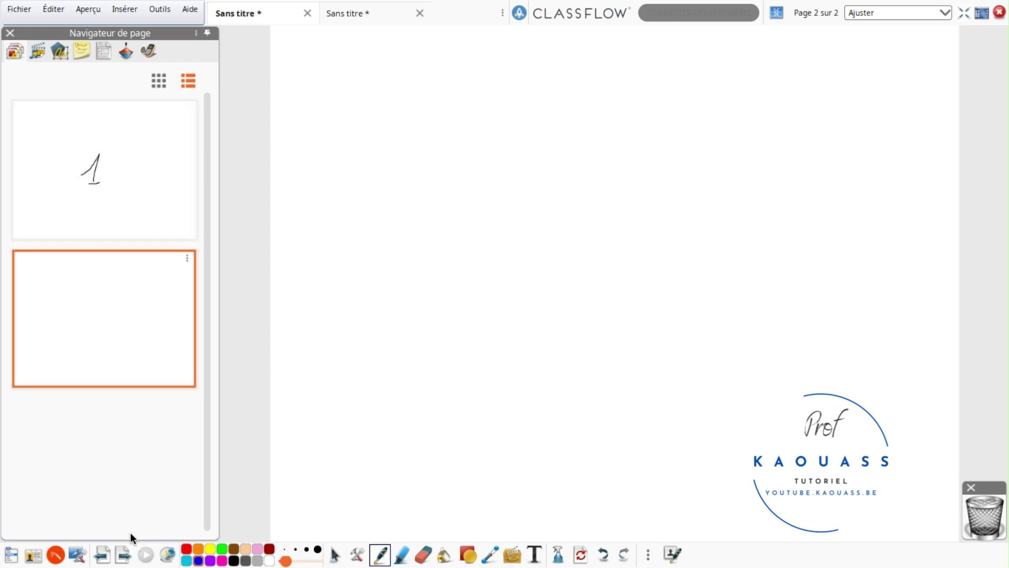
pyautogui.moveTo(406, 359)
pyautogui.mouseDown()
pyautogui.moveTo(432, 361)
pyautogui.moveTo(443, 415)
pyautogui.mouseUp()
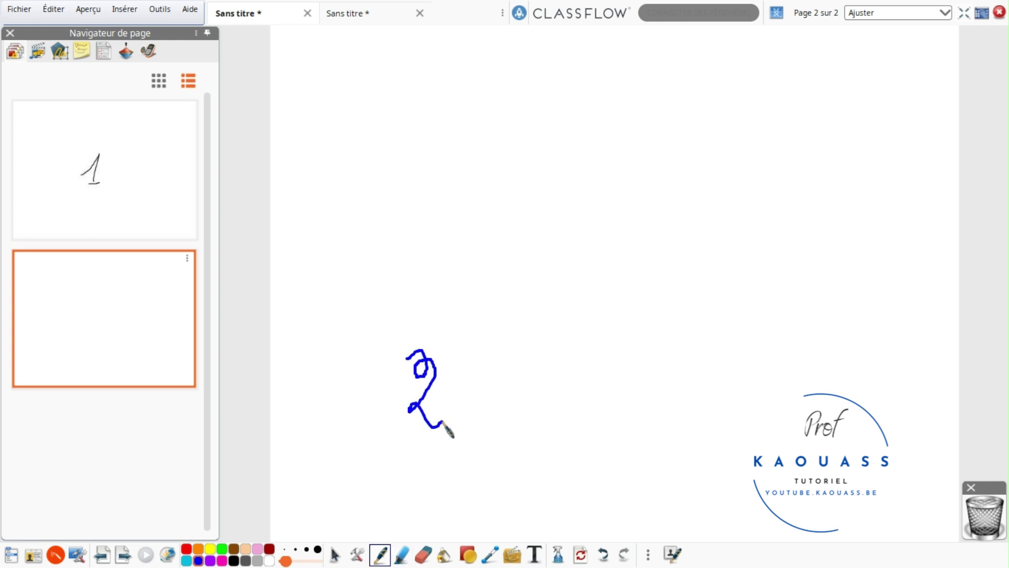
pyautogui.click(124, 554)
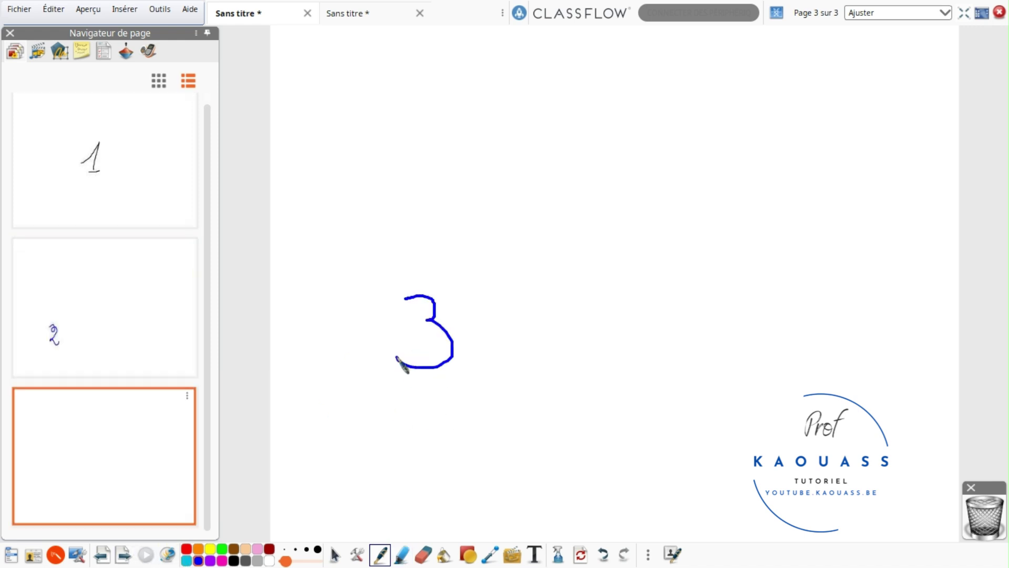